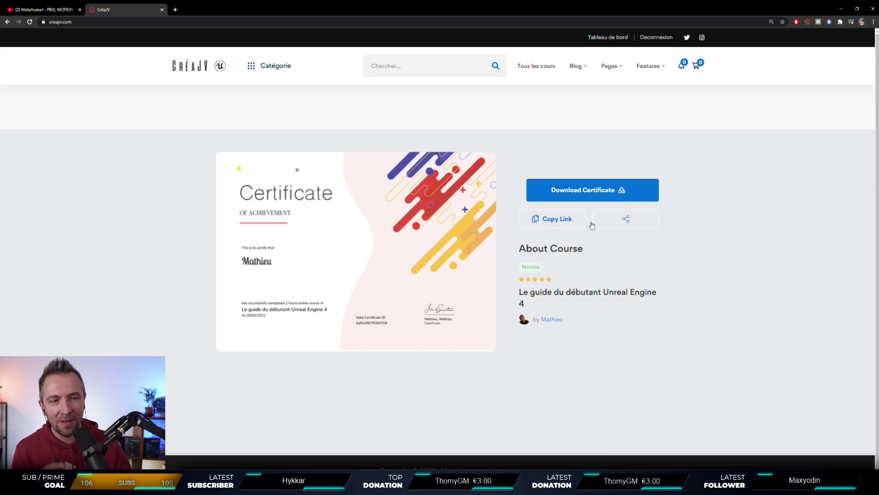
Go to the CréaJV home page and open the course "Le guide du débutant Unreal Engine 4"
left_click(200, 72)
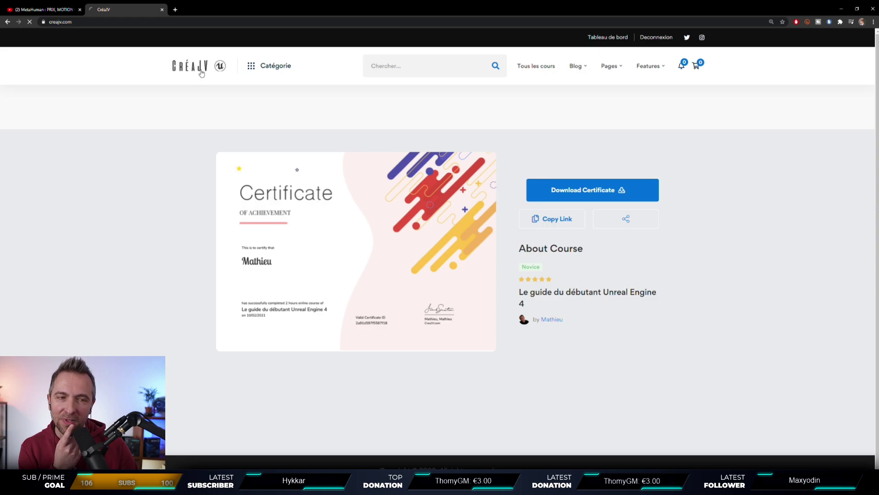
scroll(355, 293, "down", 10)
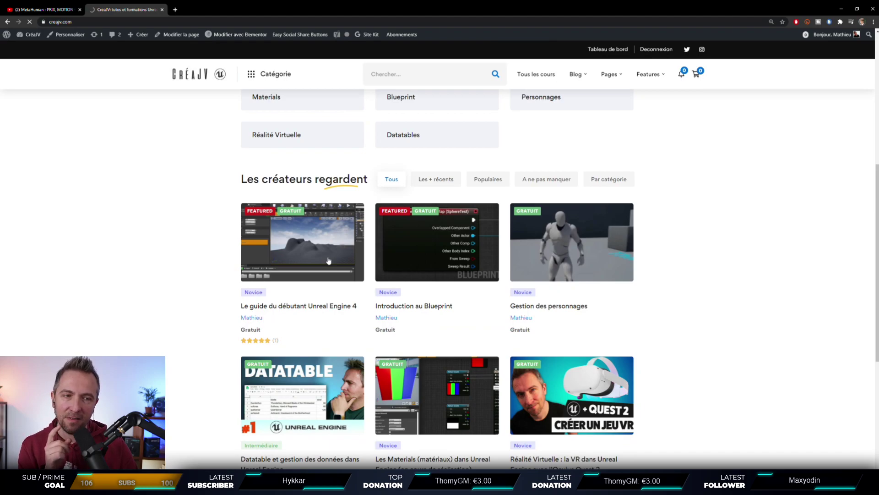
left_click(328, 260)
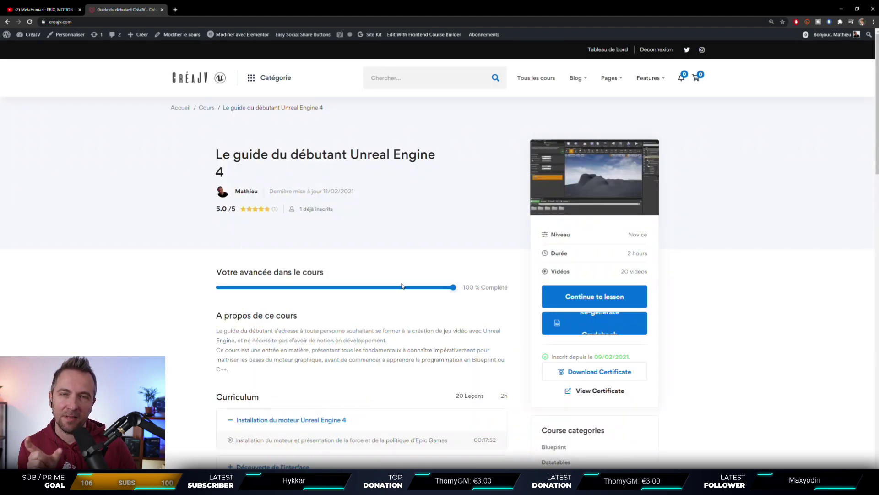
Review the course page from the curriculum and instructor section down to the quiz grades and learner feedback
scroll(401, 285, "down", 3)
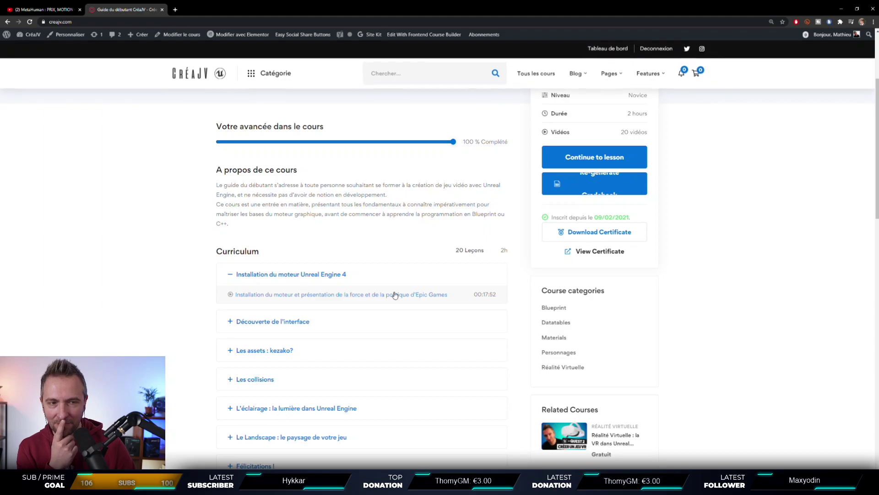
scroll(383, 302, "down", 7)
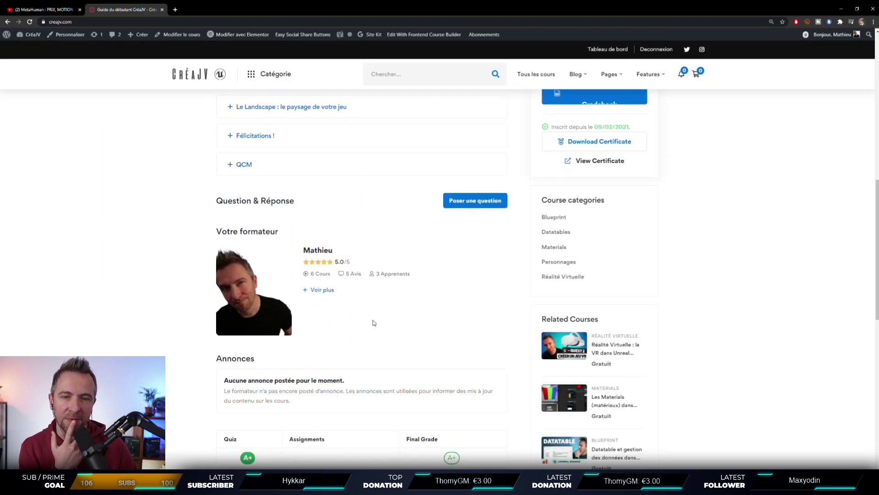
scroll(376, 320, "down", 4)
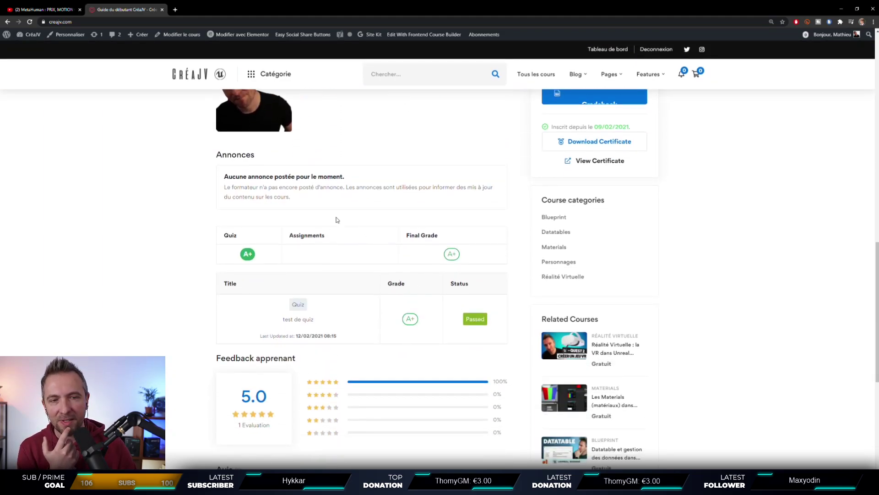
left_click_drag(201, 218, 357, 271)
scroll(357, 271, "down", 2)
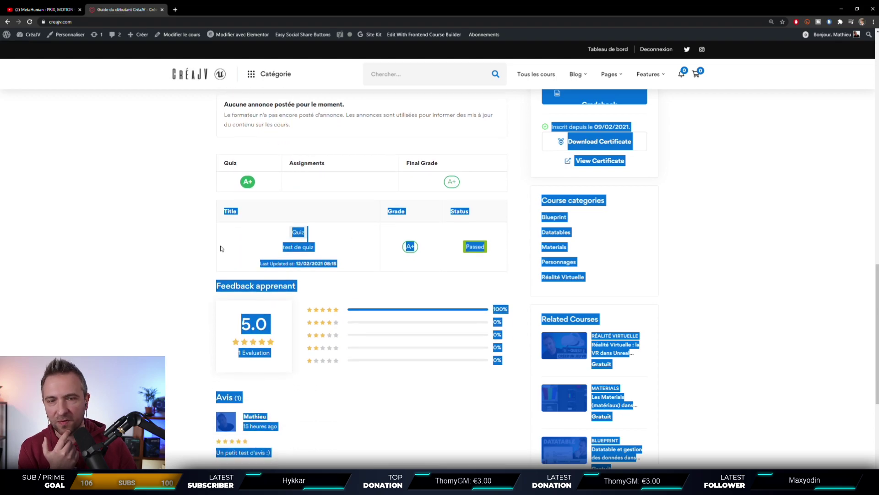
left_click(168, 231)
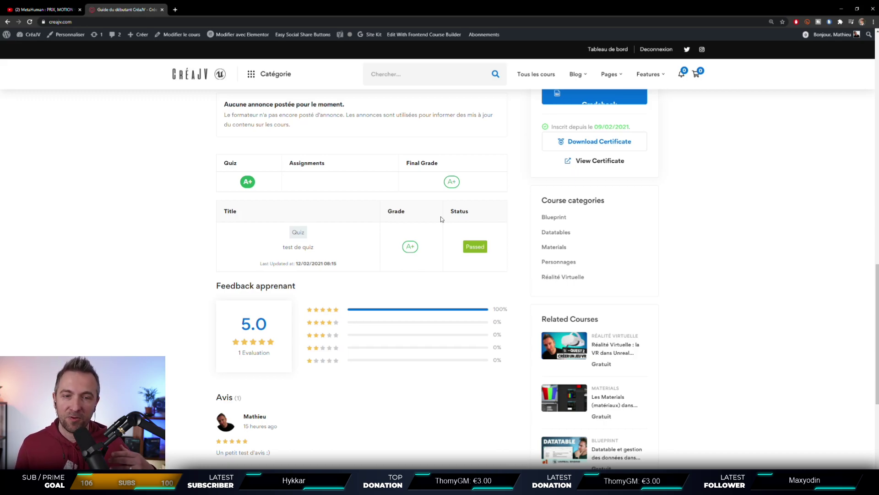
Expand the QCM section of the course curriculum and open its "test de quiz"
scroll(255, 330, "up", 10)
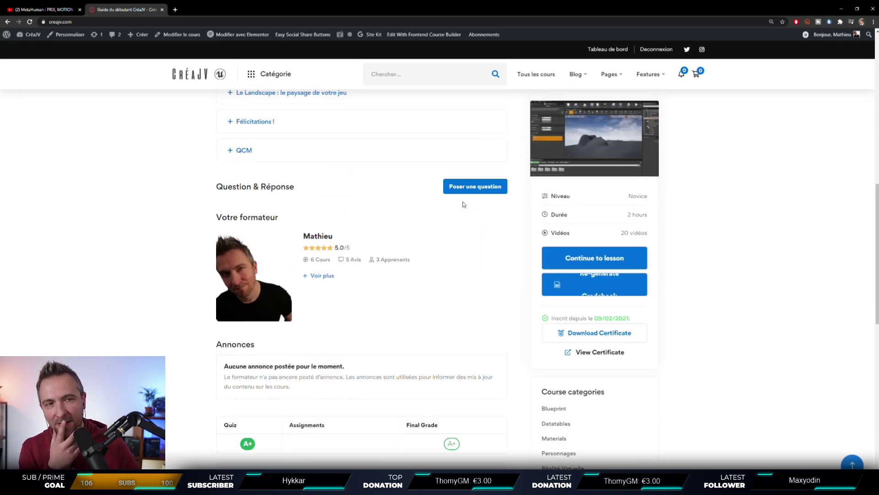
left_click(242, 363)
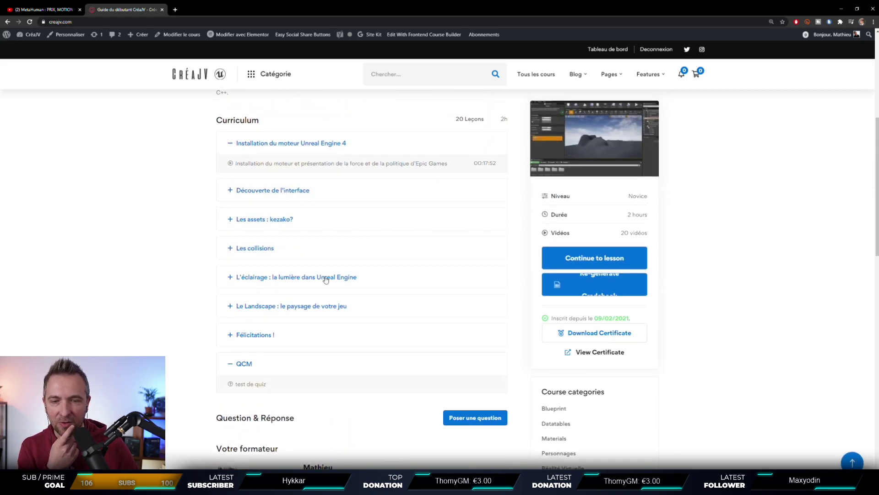
scroll(249, 251, "down", 3)
left_click(249, 250)
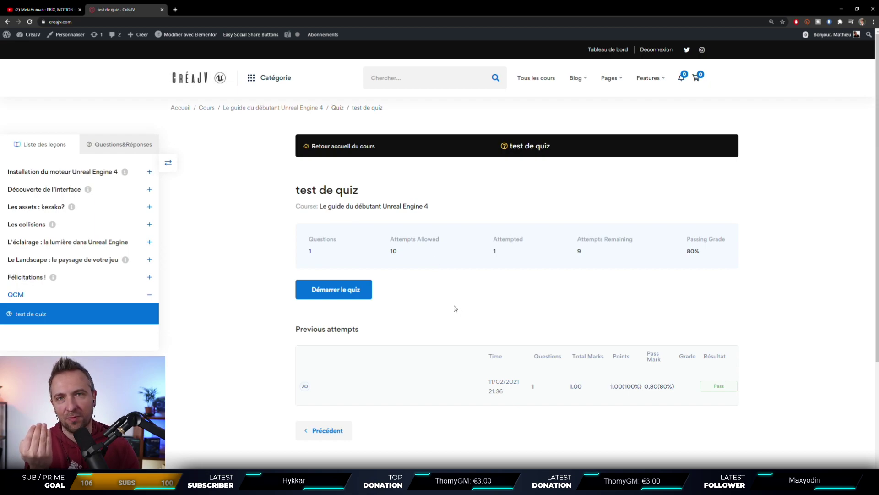
Start the quiz and submit it with Vrai as the answer to Question 60
left_click(90, 172)
left_click(89, 172)
scroll(179, 247, "down", 2)
left_click(333, 207)
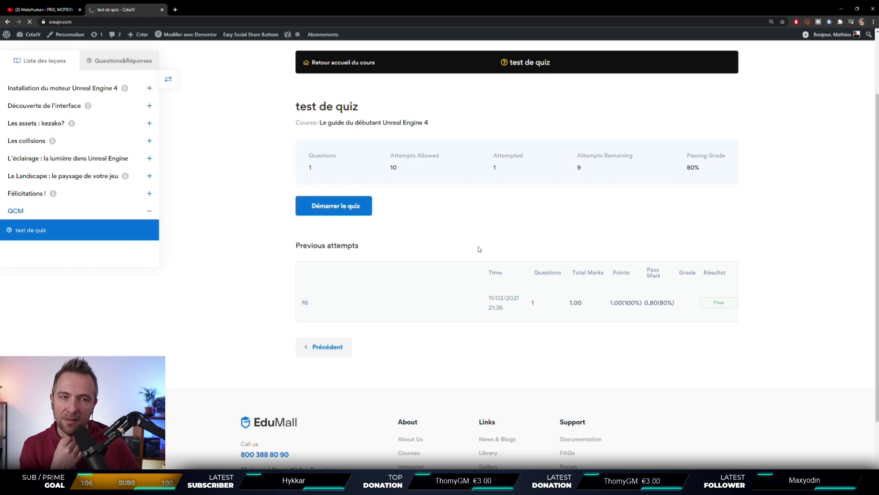
scroll(405, 249, "down", 3)
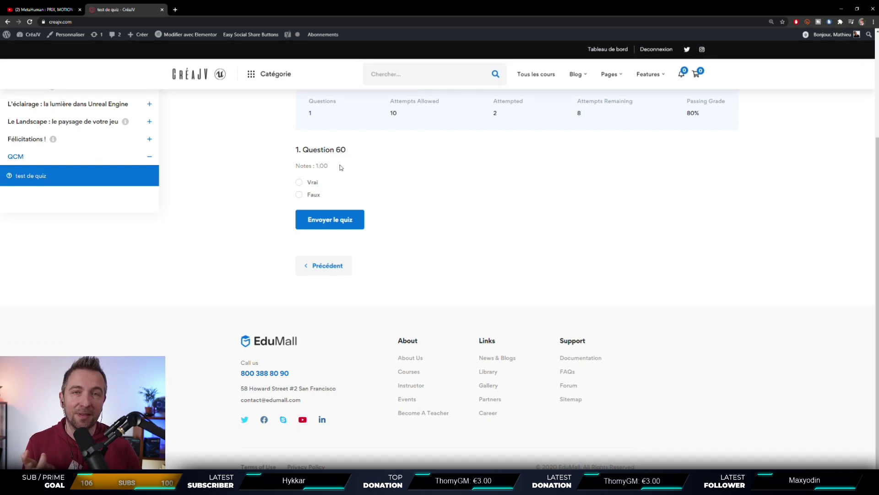
left_click(299, 183)
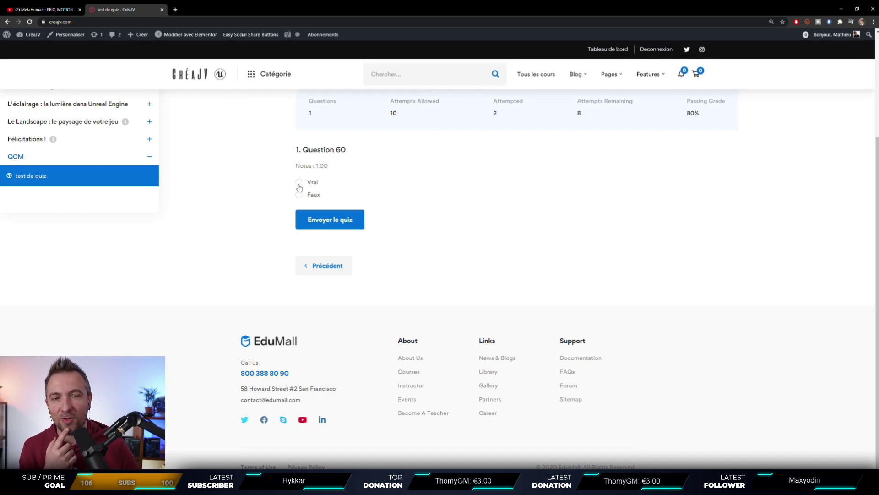
left_click(343, 225)
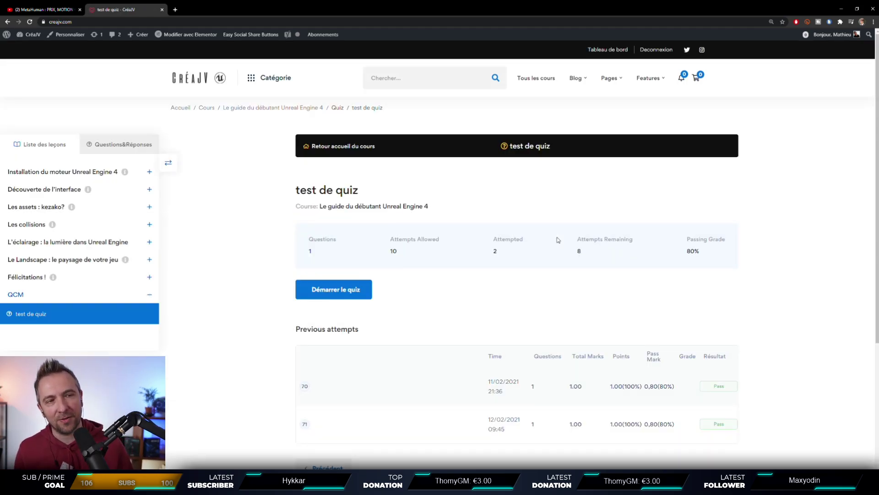
Review the table of previous quiz attempts and the site's navigation menus, including the Shop entries under Features
scroll(595, 238, "down", 5)
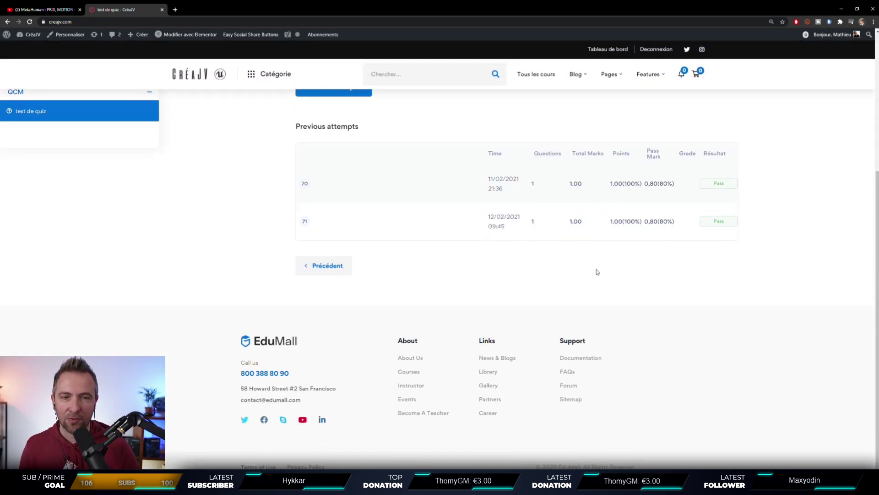
scroll(595, 273, "up", 5)
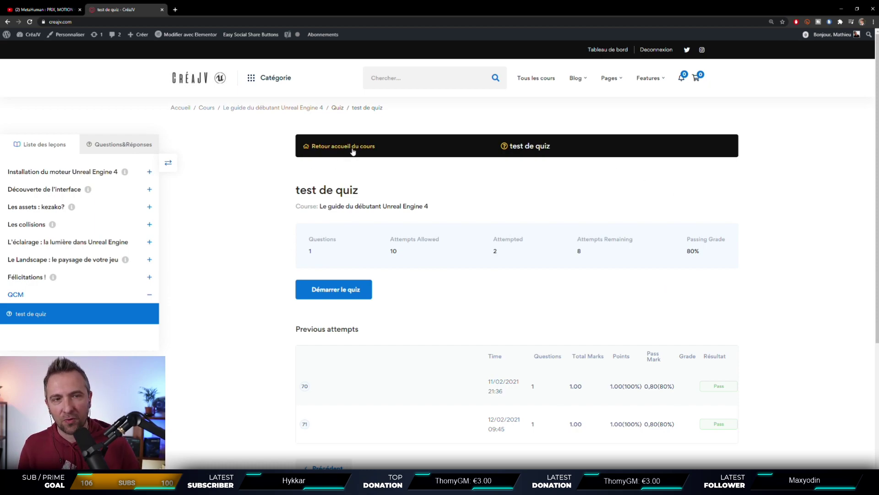
mouse_move(643, 85)
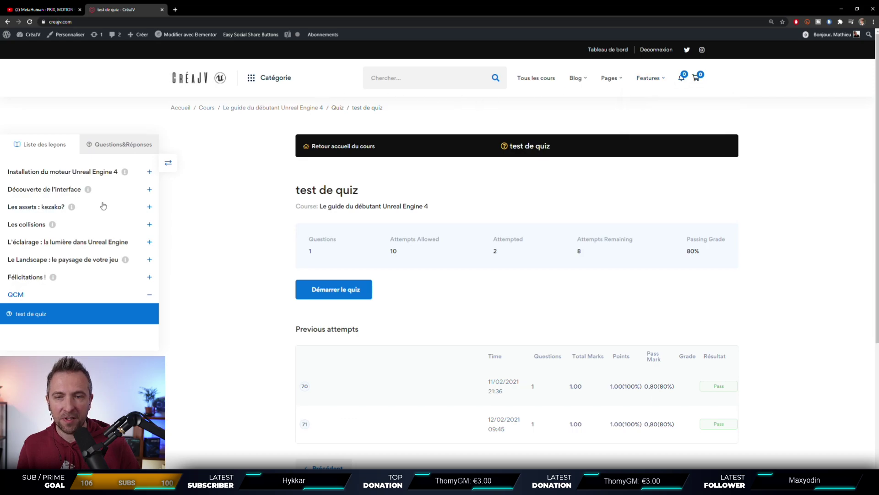
scroll(420, 339, "down", 5)
scroll(441, 388, "up", 5)
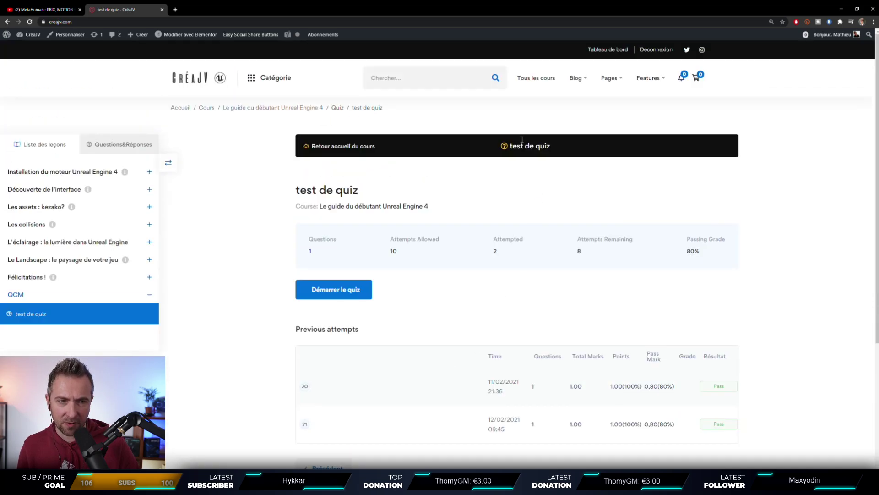
mouse_move(271, 78)
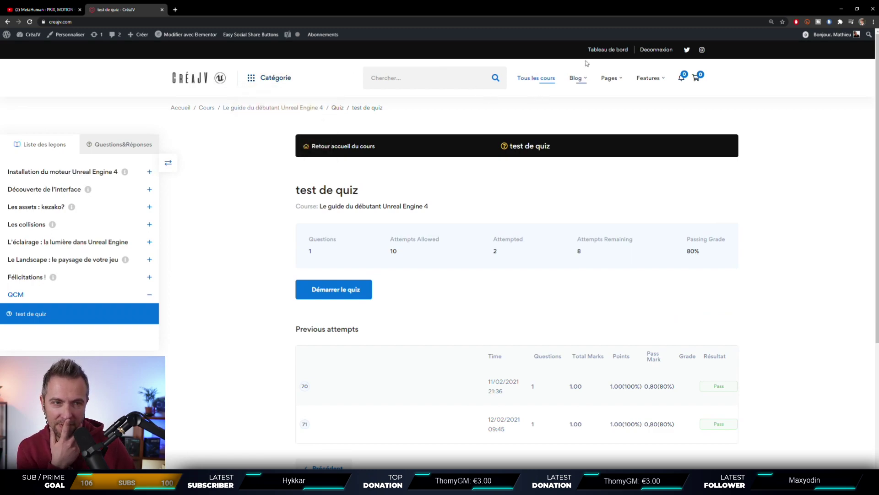
mouse_move(604, 81)
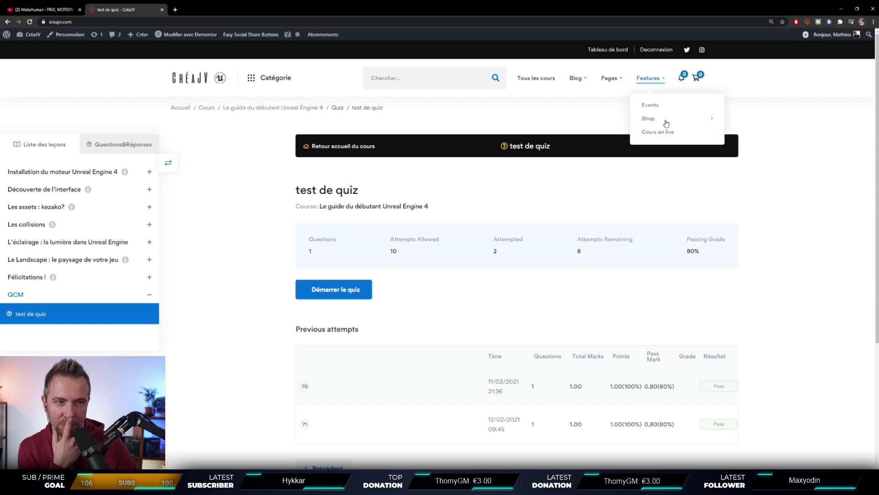
mouse_move(666, 124)
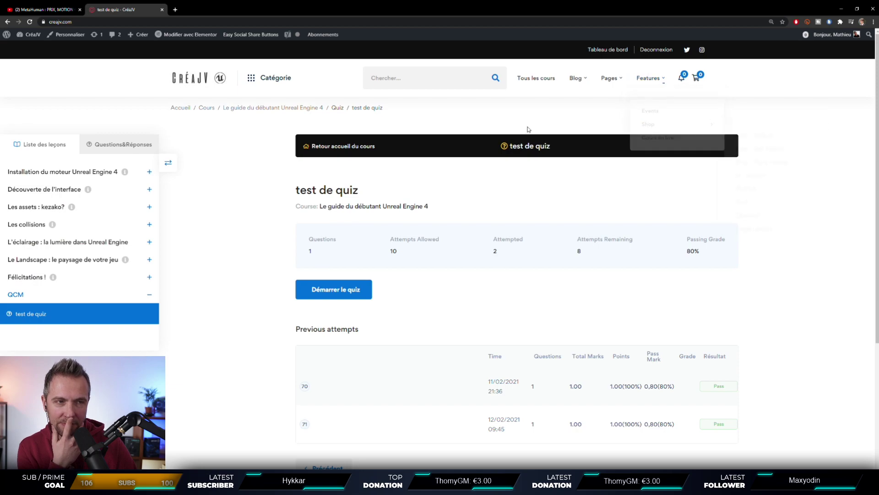
Open the Tableau de bord and view the reviews given in its Avis section
left_click(607, 50)
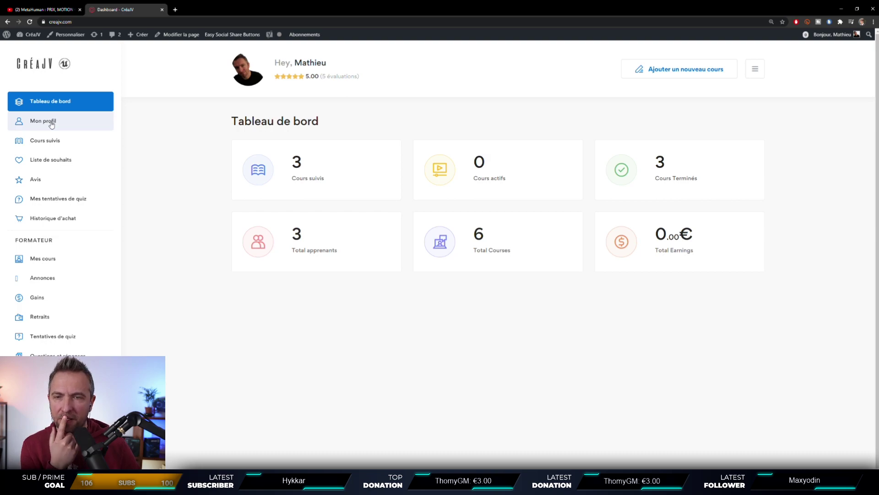
left_click(33, 186)
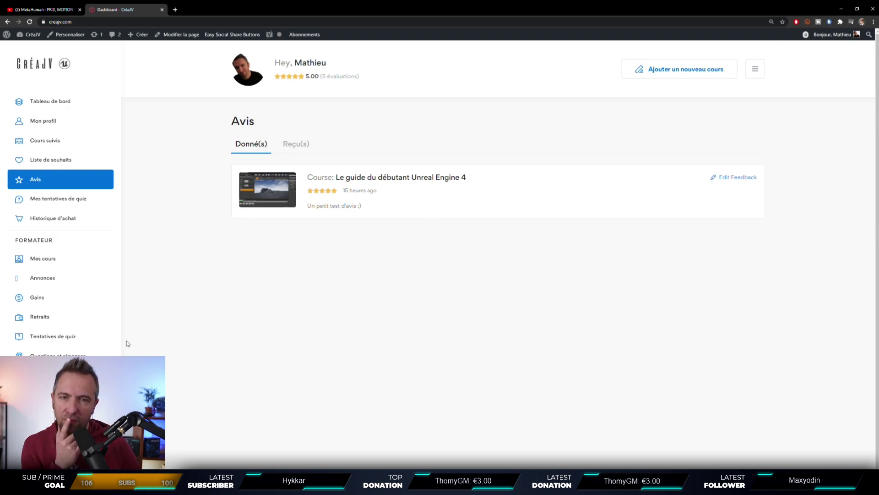
scroll(46, 342, "down", 1)
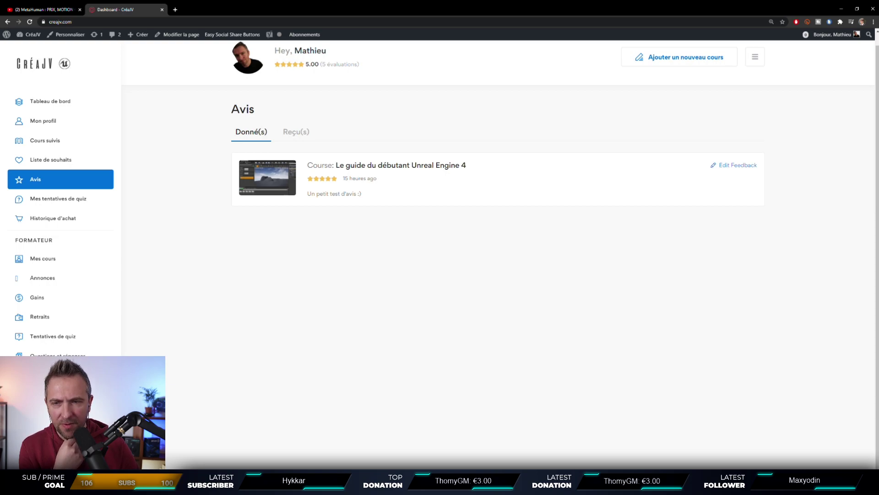
Look over the account's profile settings, including contact information and photo, and return to the Tableau de bord
key("F5")
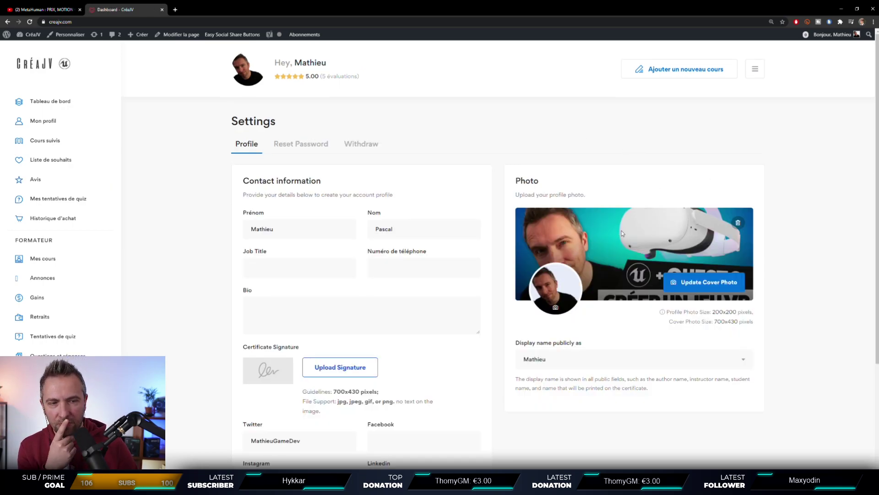
scroll(653, 318, "down", 3)
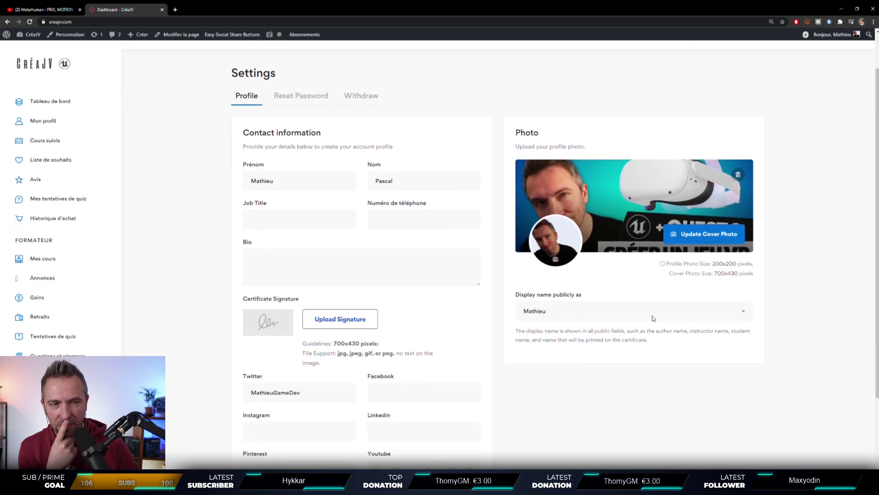
scroll(600, 191, "up", 3)
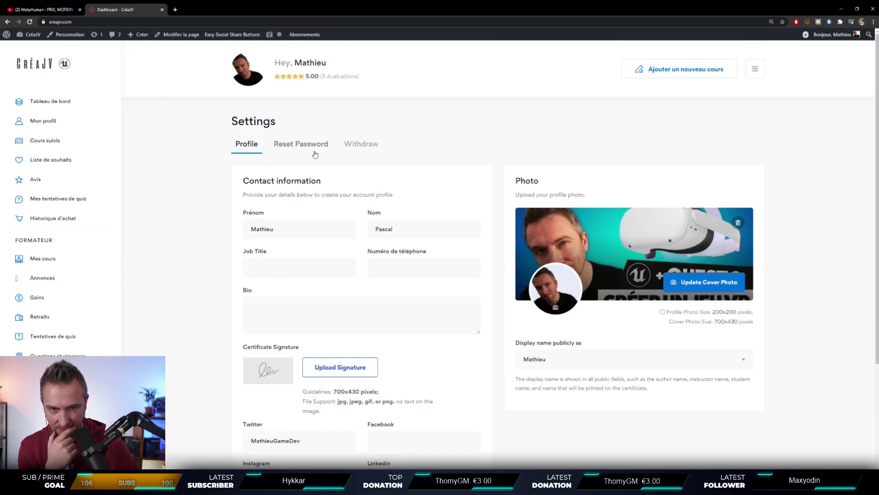
left_click(48, 107)
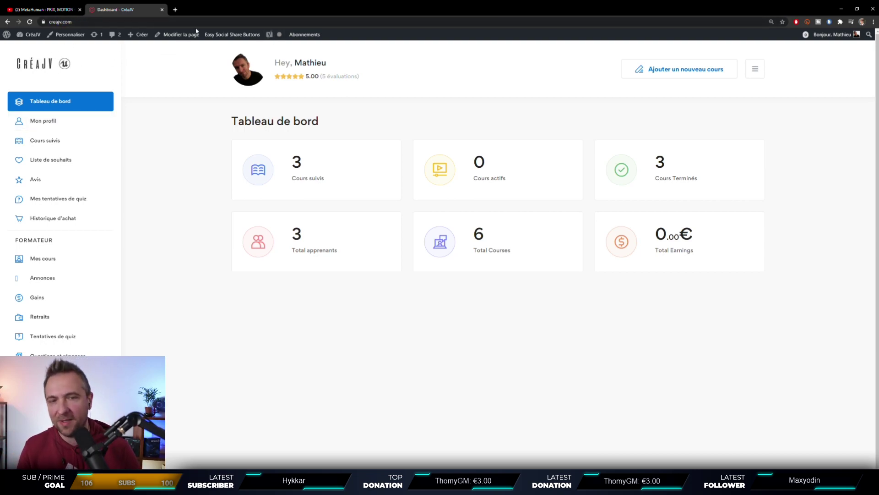
left_click(122, 22)
left_click(92, 22)
left_click_drag(92, 22, 252, 30)
type("du")
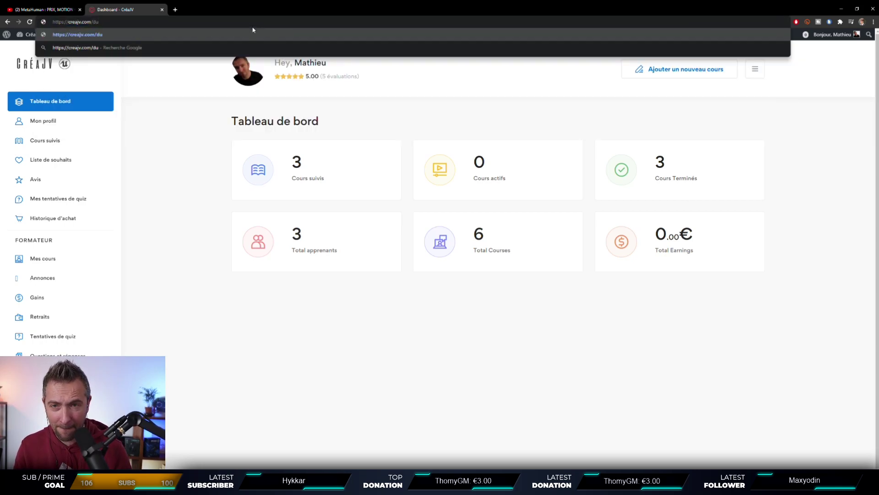
key("BackSpace")
key("BackSpace")
type("d")
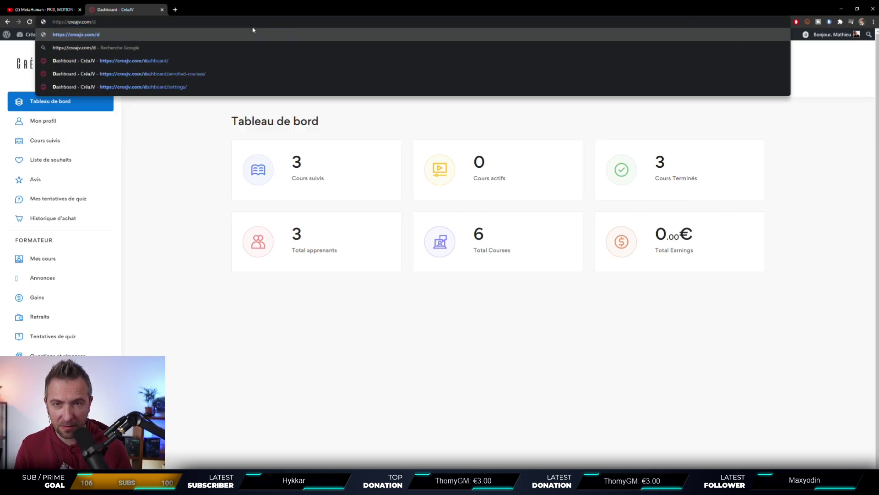
key("BackSpace")
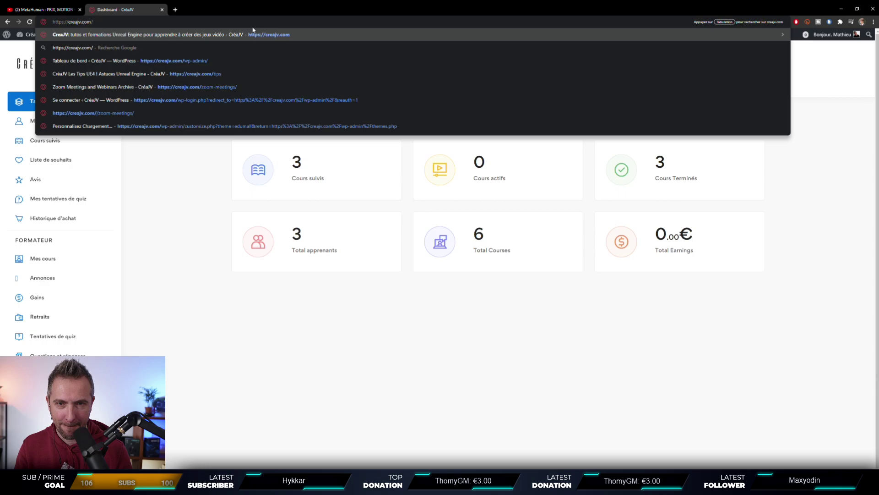
key("ctrl+a")
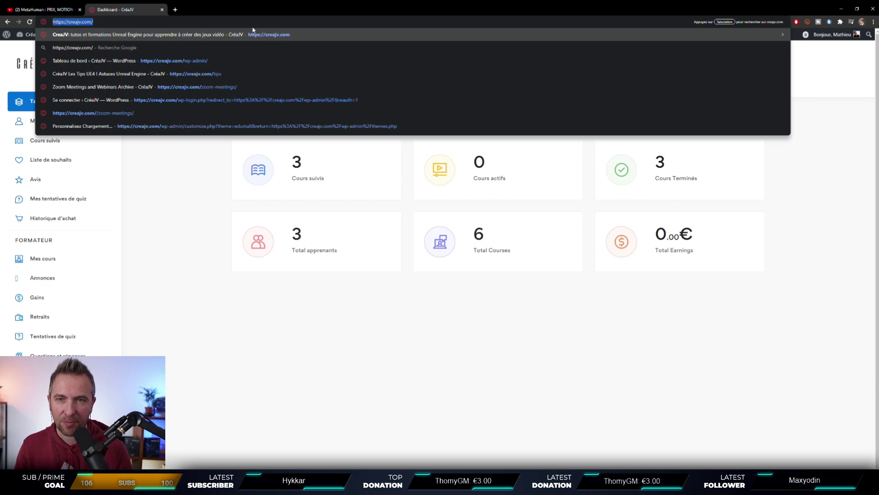
key("BackSpace")
left_click(664, 340)
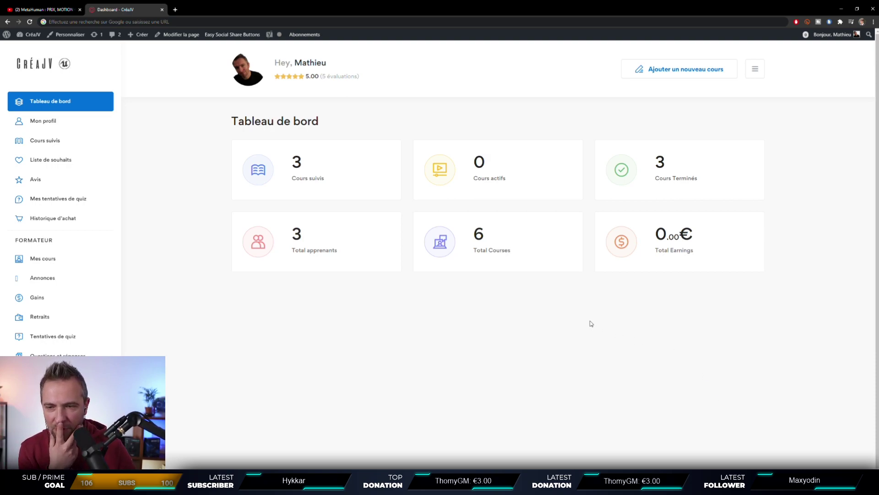
left_click(124, 19)
key("Escape")
left_click(177, 184)
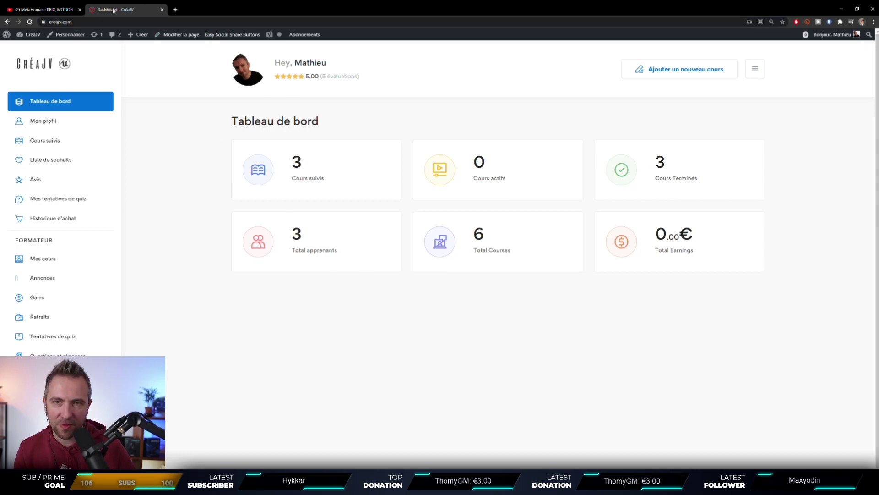
Try to load the site's address without its dashboard part, and return to the Tableau de bord
left_click(118, 22)
left_click(117, 22)
key("BackSpace")
key("BackSpace")
key("BackSpace")
key("BackSpace")
key("BackSpace")
key("BackSpace")
key("BackSpace")
key("BackSpace")
key("BackSpace")
key("BackSpace")
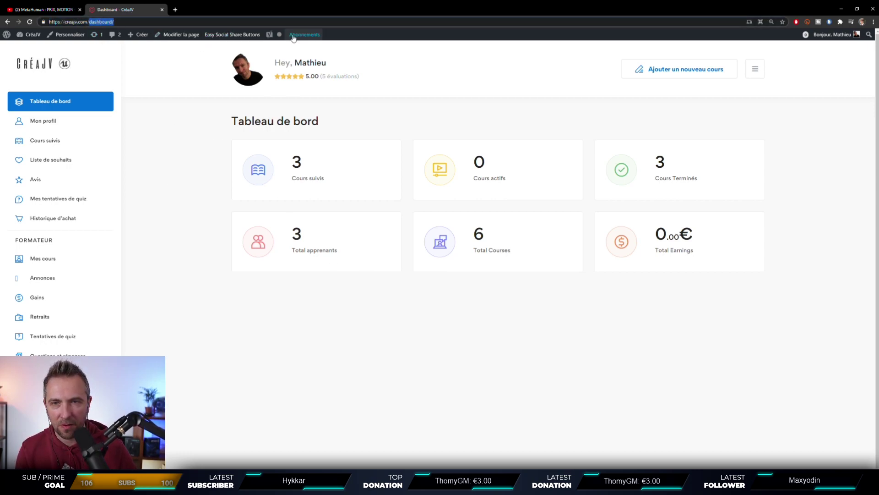
mouse_move(293, 35)
key("Return")
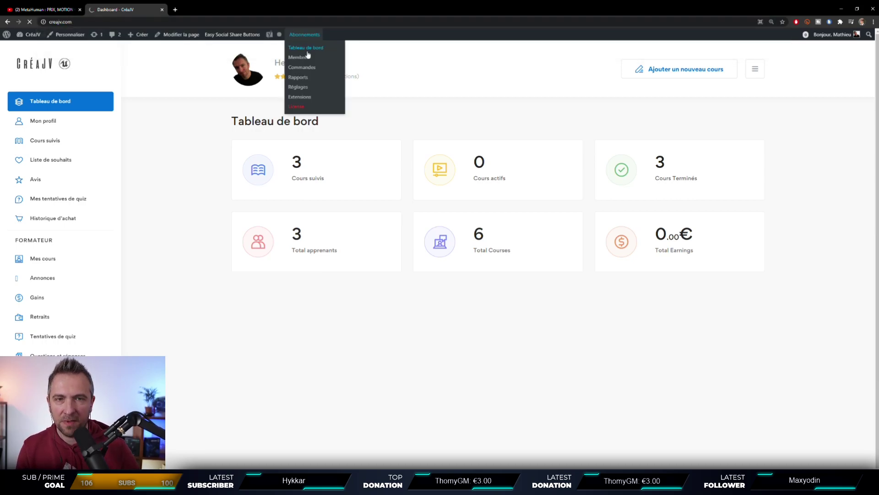
key("alt+Left")
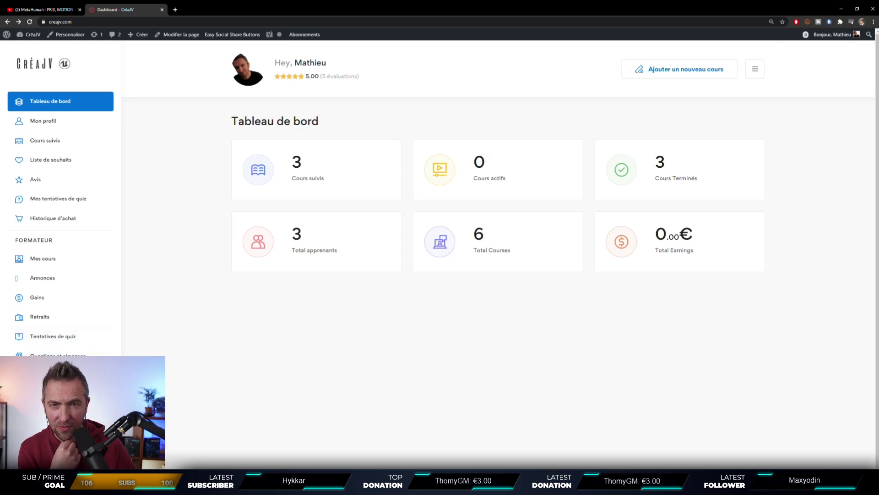
Open the site's WordPress admin dashboard and look through its administration menu
mouse_move(31, 36)
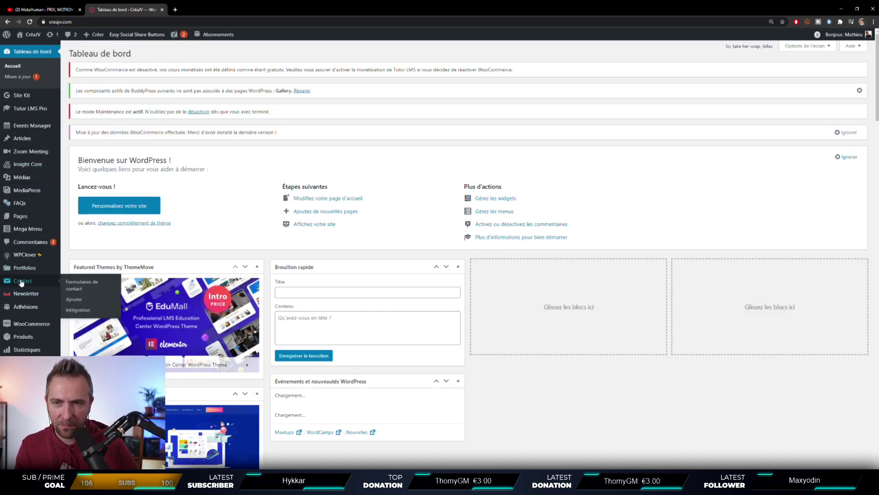
scroll(21, 283, "down", 3)
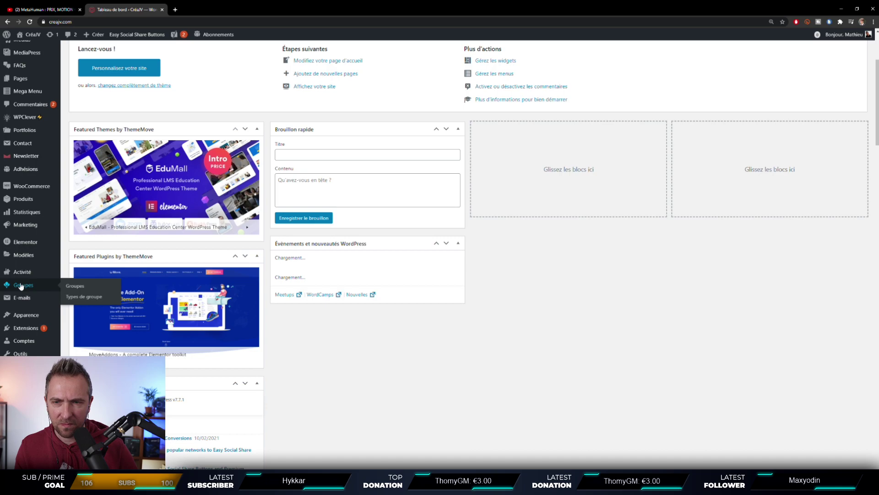
scroll(35, 255, "down", 2)
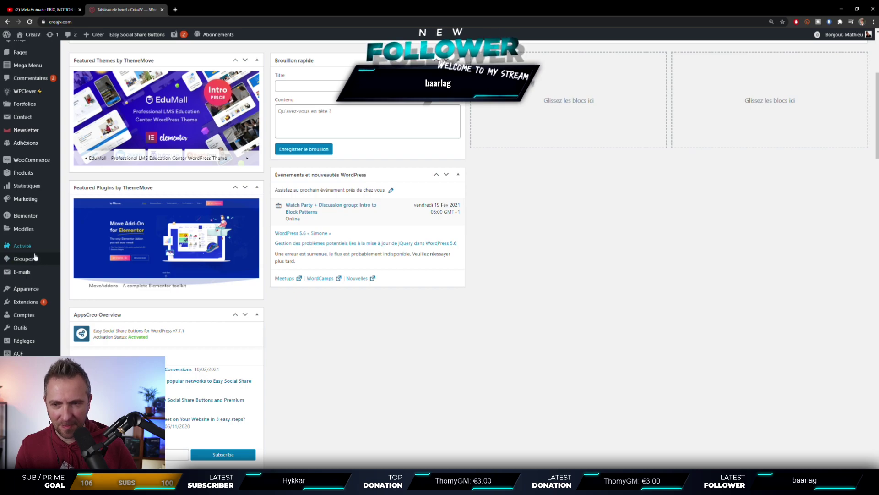
scroll(37, 257, "up", 1)
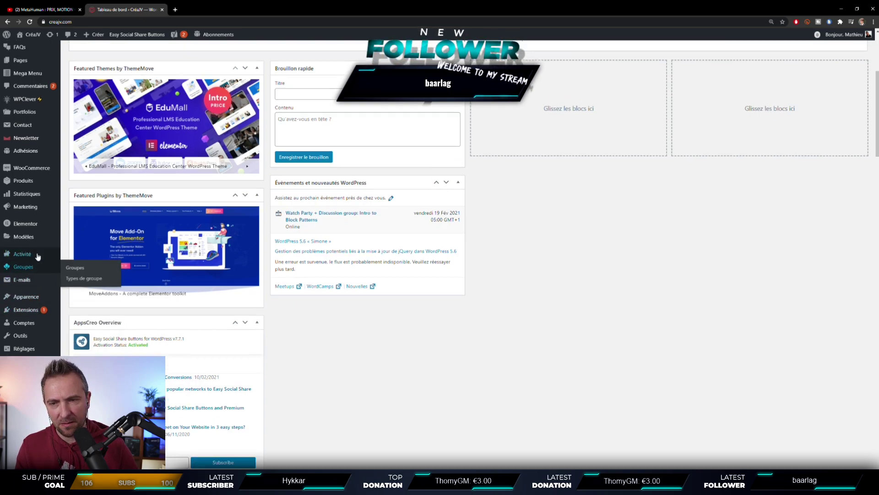
scroll(37, 256, "up", 3)
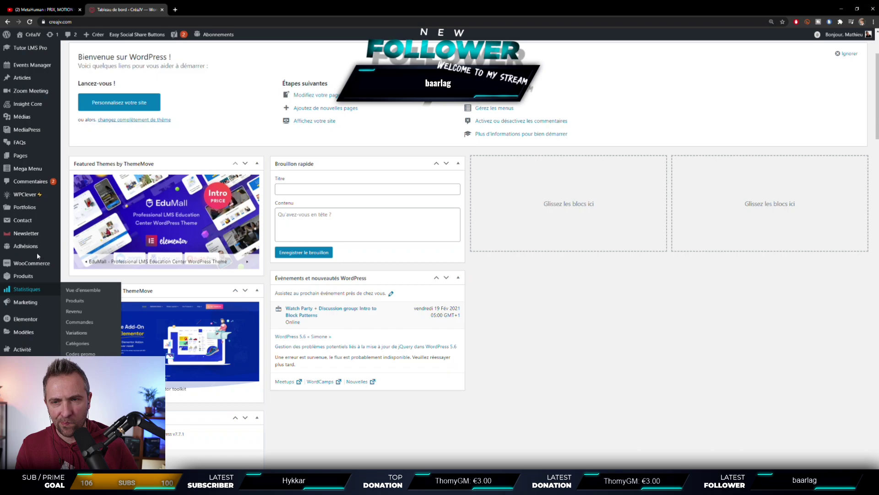
scroll(36, 252, "up", 2)
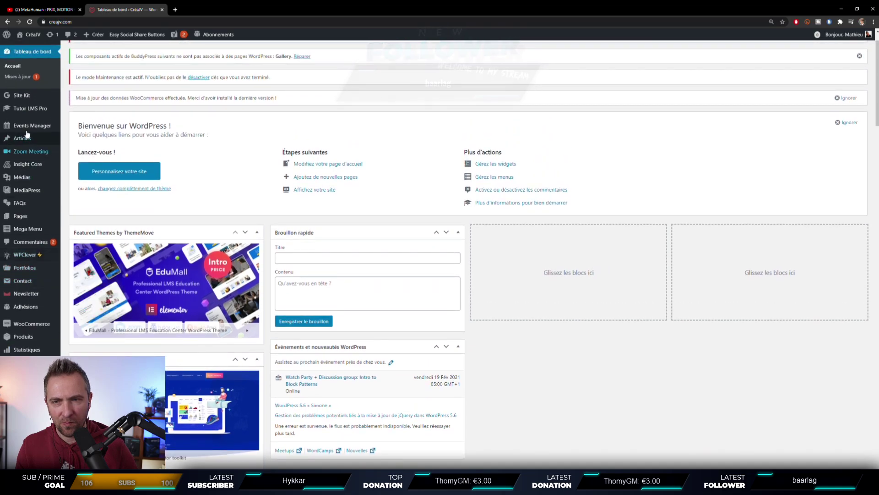
Open the Tutor LMS Pro list of modules and disable the Gradebook module
mouse_move(24, 116)
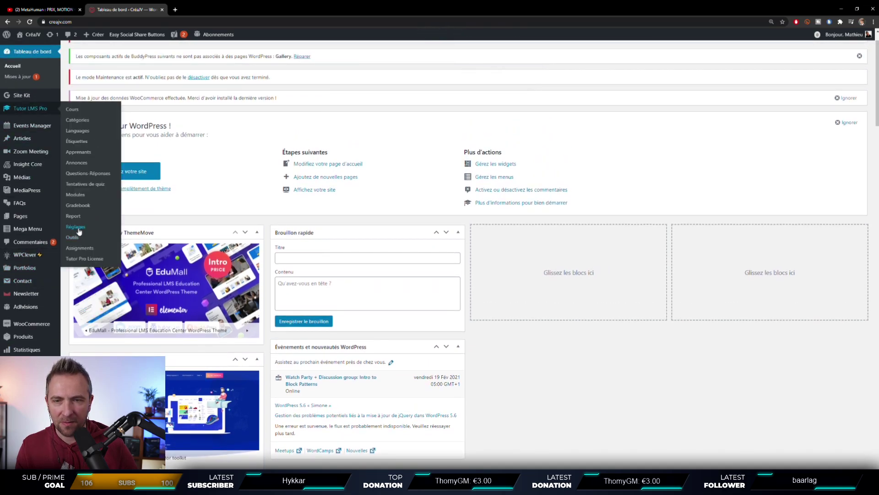
left_click(76, 195)
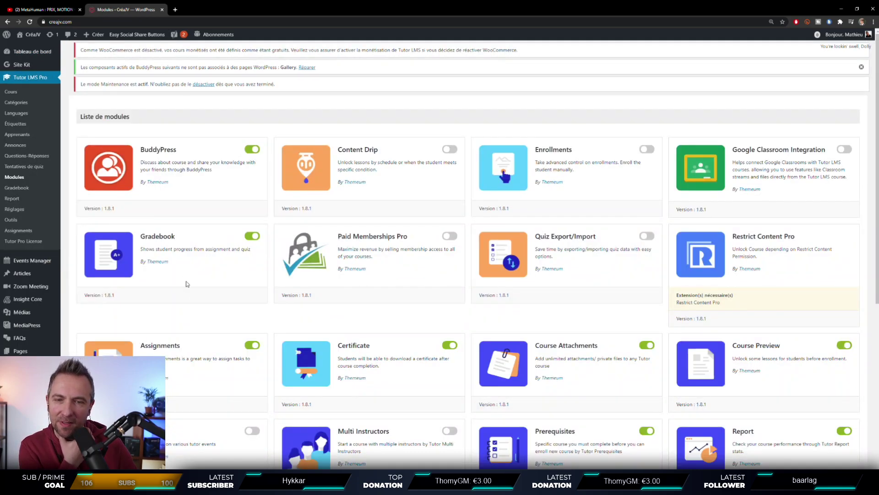
left_click(252, 236)
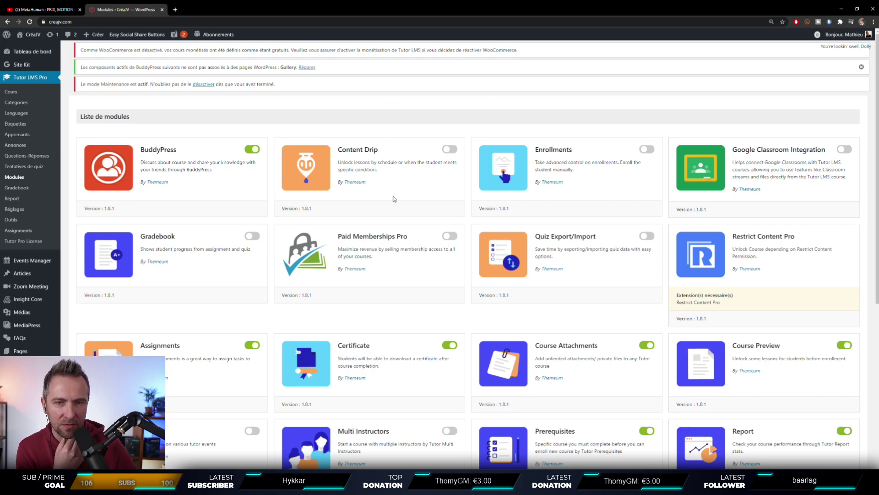
scroll(393, 198, "down", 1)
Try to open a BuddyPress page directly under creajv.com, and return to the list of modules
left_click(99, 21)
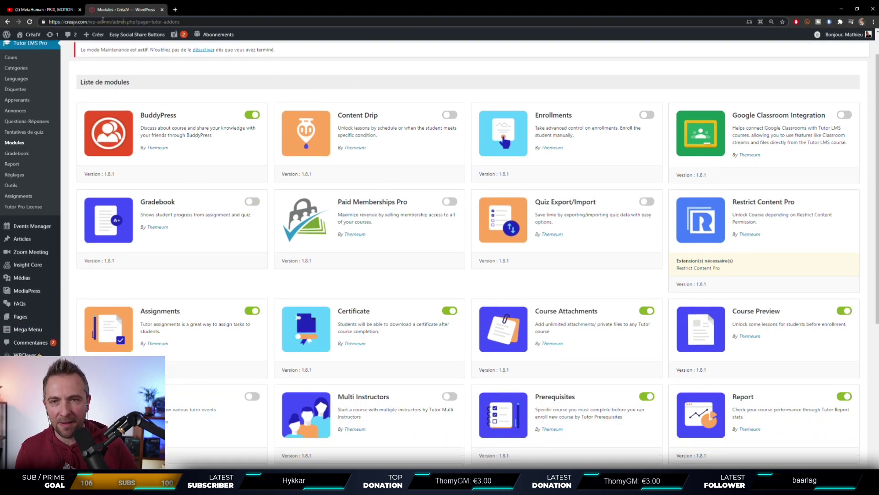
left_click_drag(87, 22, 446, 51)
type("/b")
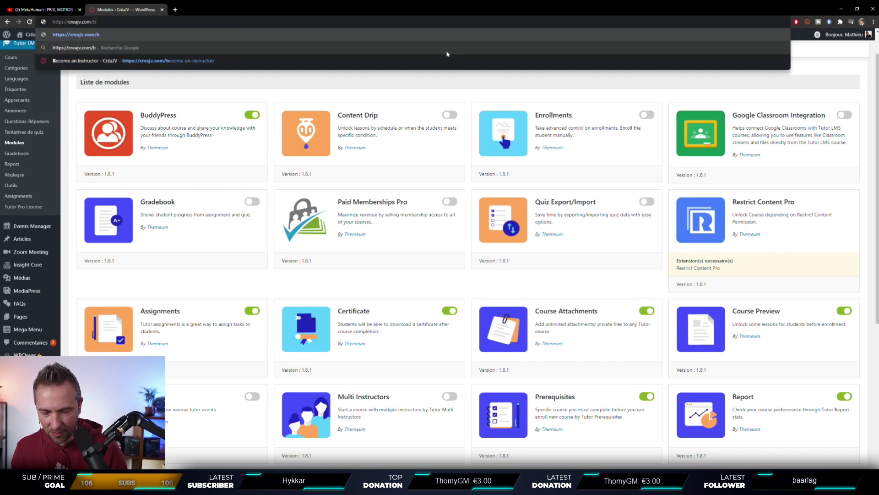
type("uddypress")
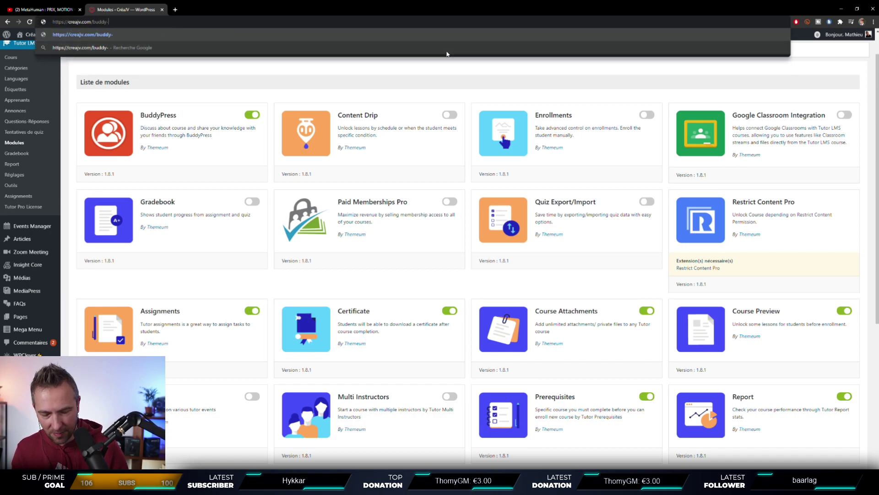
key("Return")
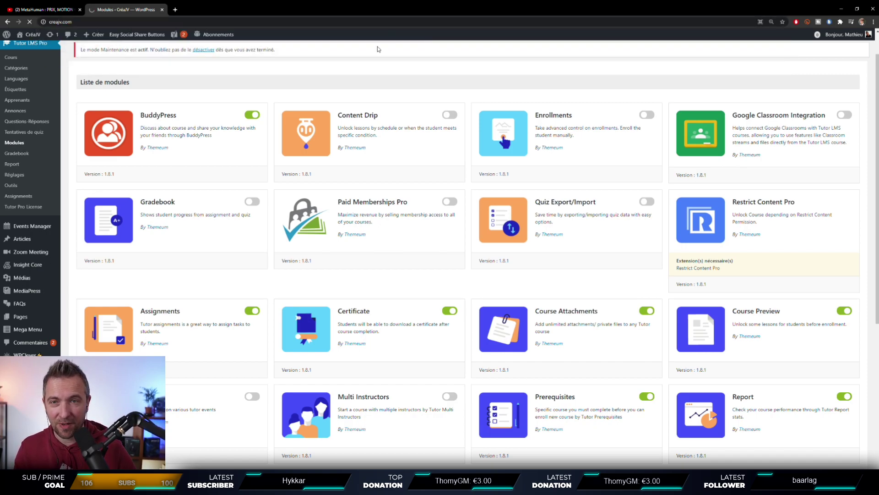
left_click(7, 21)
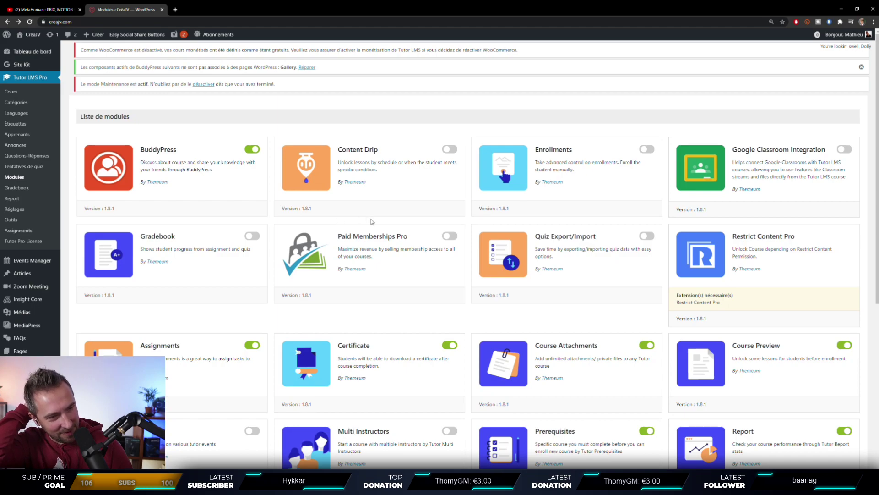
Search the WordPress site's pages for "buddy" and go back to the public CréaJV site
left_click(32, 53)
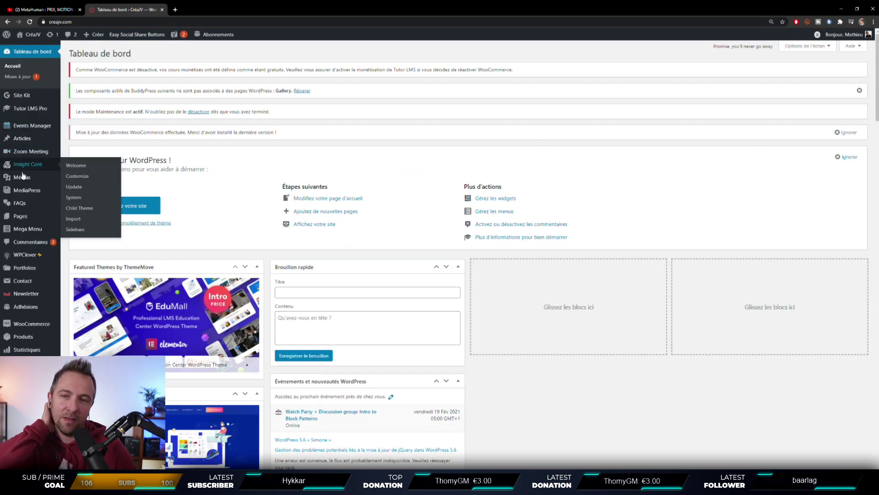
left_click(21, 216)
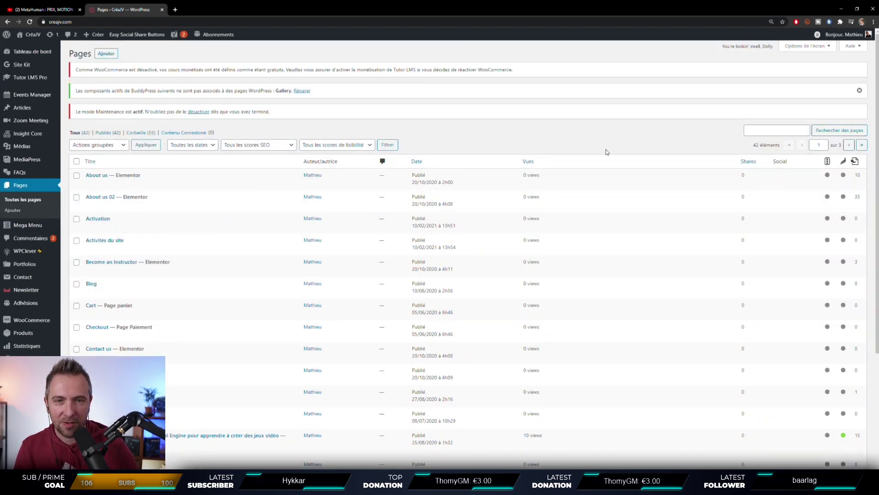
left_click(777, 134)
type("buddy")
key("Return")
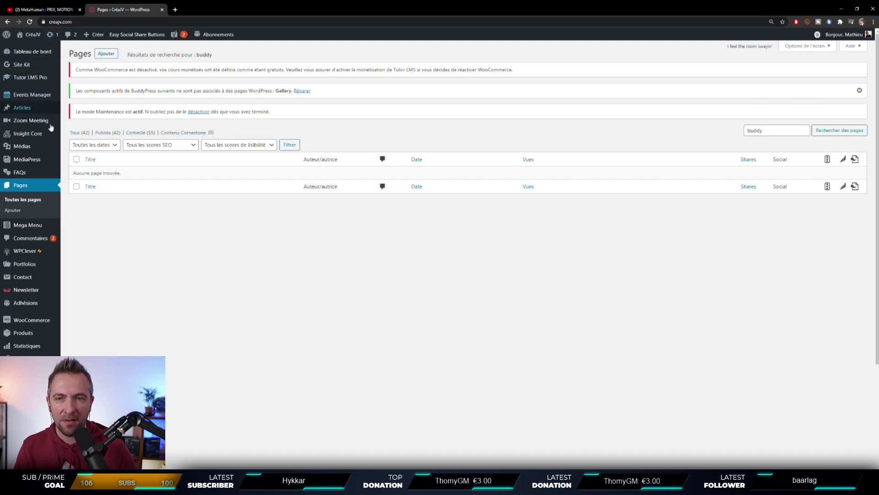
mouse_move(33, 151)
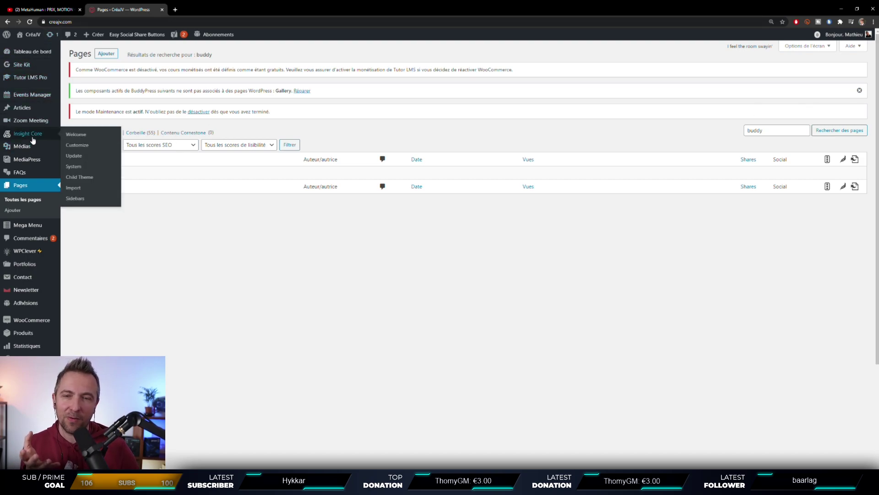
left_click(31, 37)
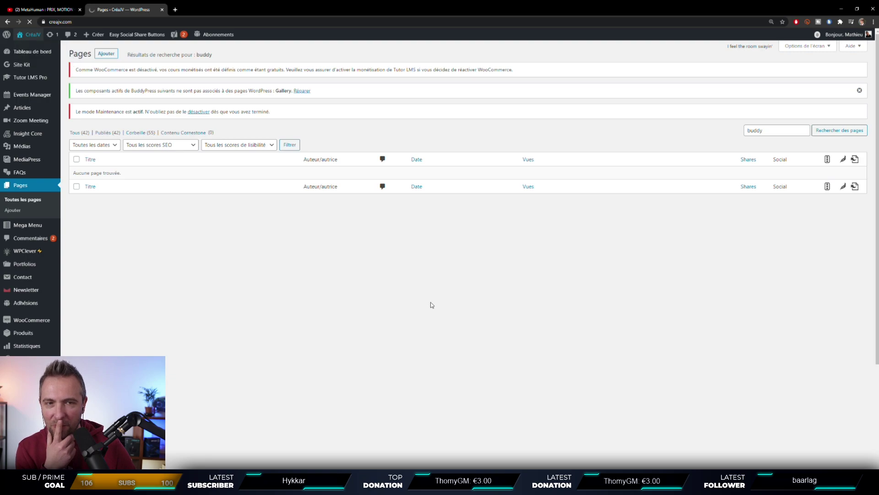